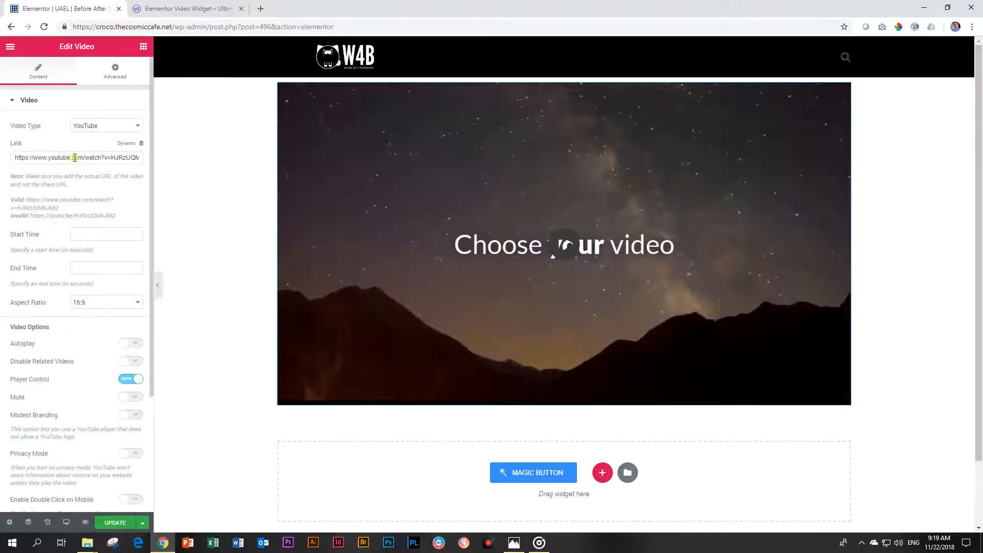
pyautogui.click(58, 158)
pyautogui.doubleClick(58, 159)
pyautogui.tripleClick(58, 158)
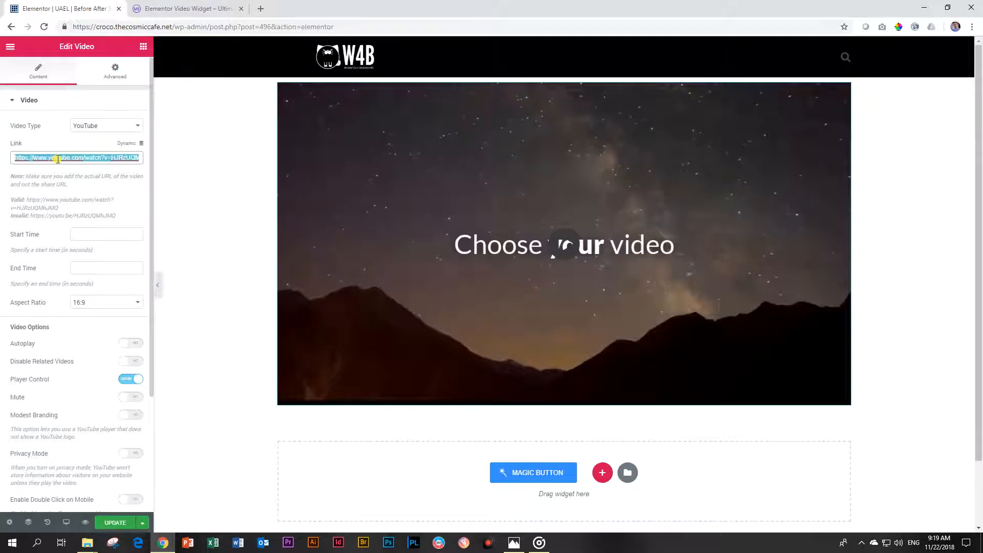
pyautogui.hotkey('ctrl', 'v')
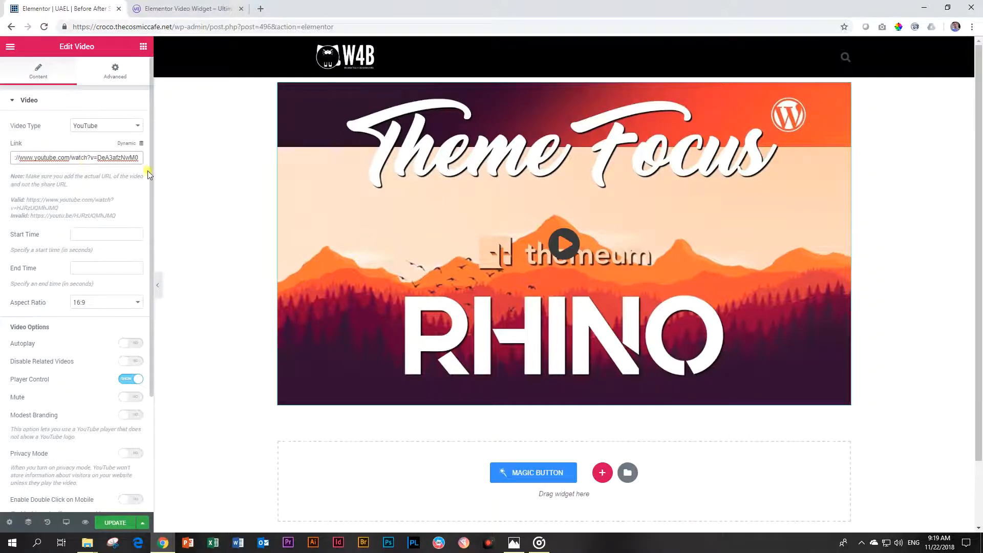
# Set the video's start time to 120 seconds and preview the playback before and after the change.
pyautogui.click(572, 243)
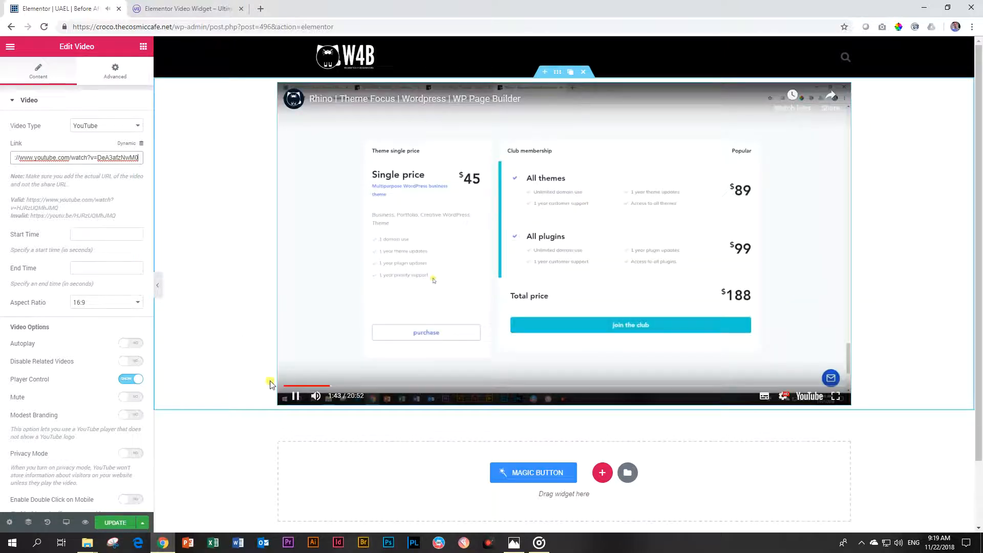
pyautogui.click(296, 396)
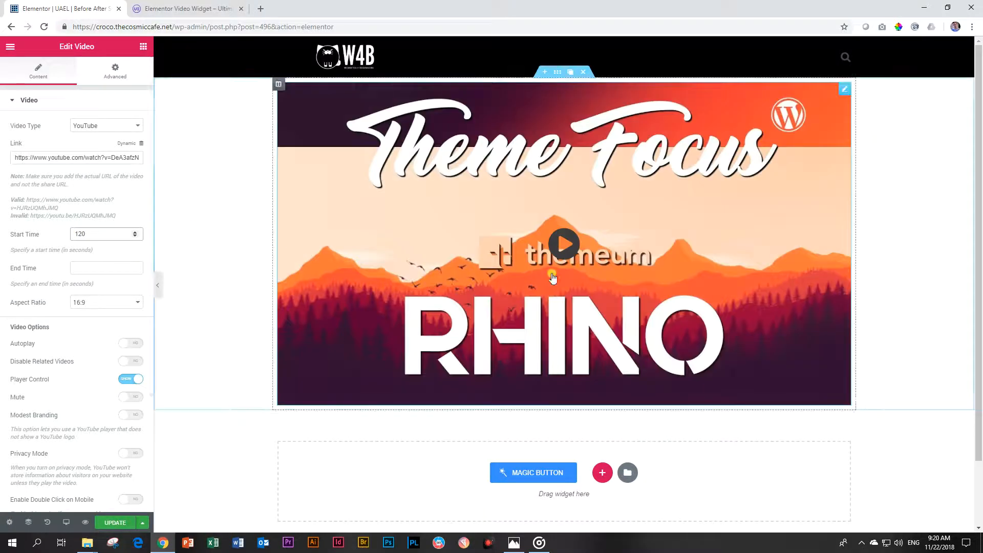
pyautogui.click(566, 246)
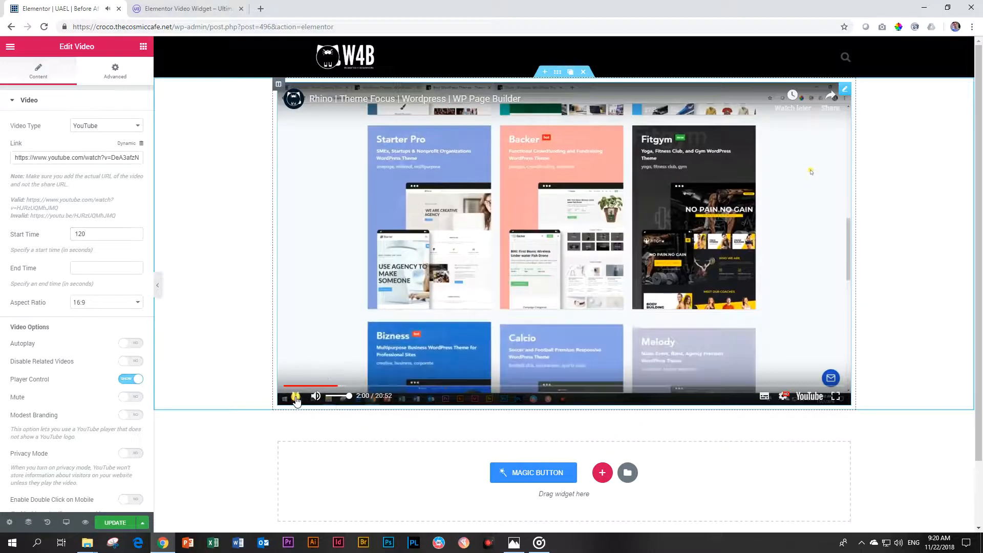
pyautogui.click(296, 400)
# Review the end time setting and the available aspect ratio options for the video.
pyautogui.click(77, 267)
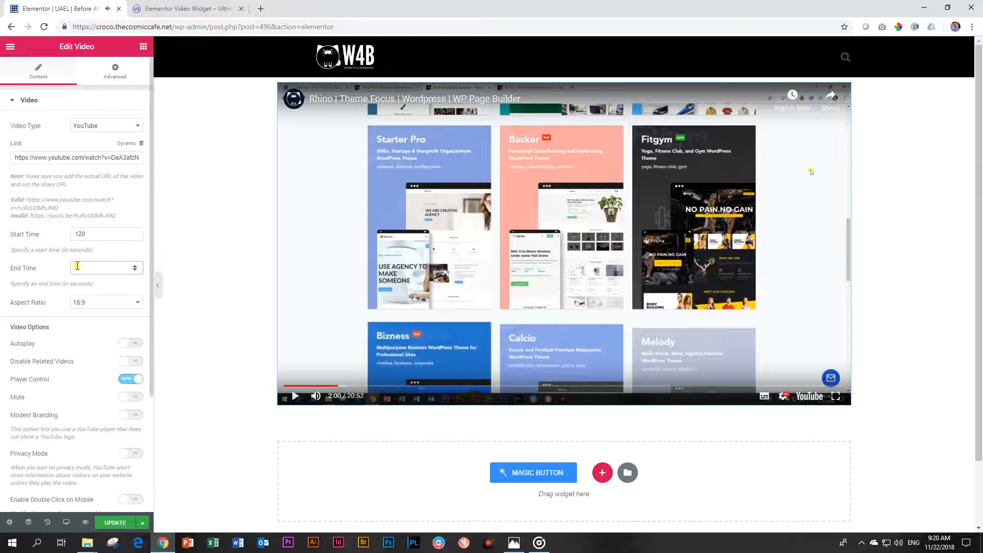
pyautogui.click(86, 304)
pyautogui.click(91, 306)
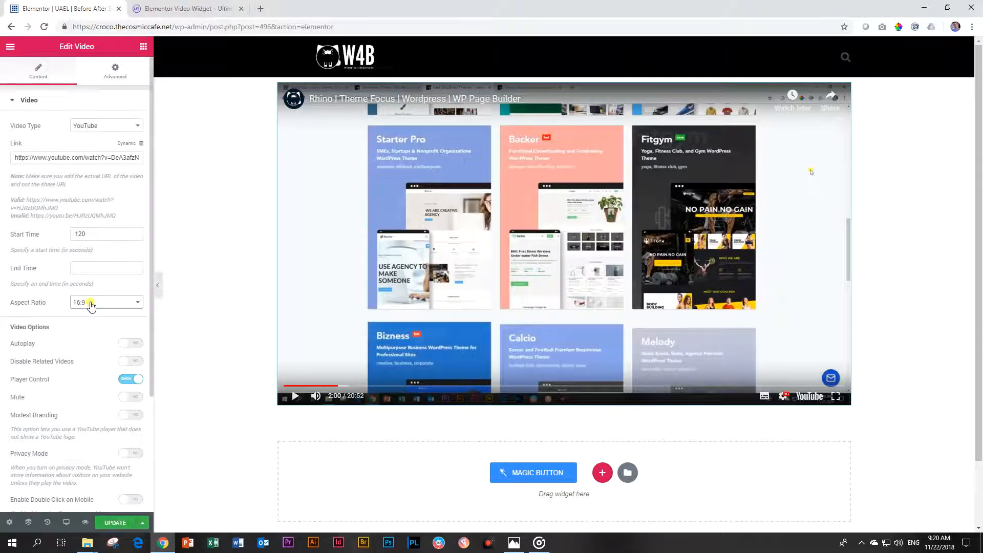
pyautogui.scroll(-1, 109, 308)
pyautogui.scroll(1, 109, 308)
pyautogui.click(87, 306)
pyautogui.click(85, 323)
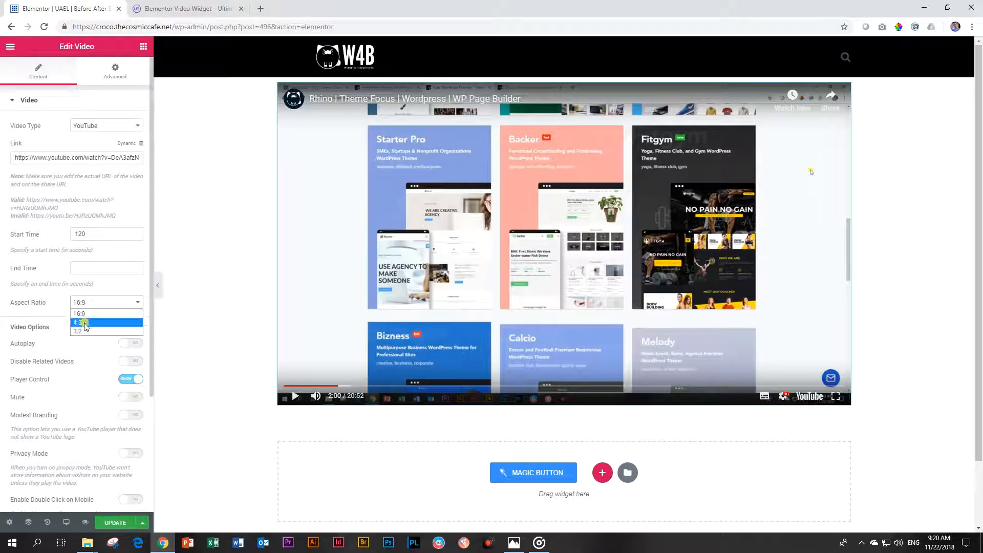
pyautogui.click(88, 304)
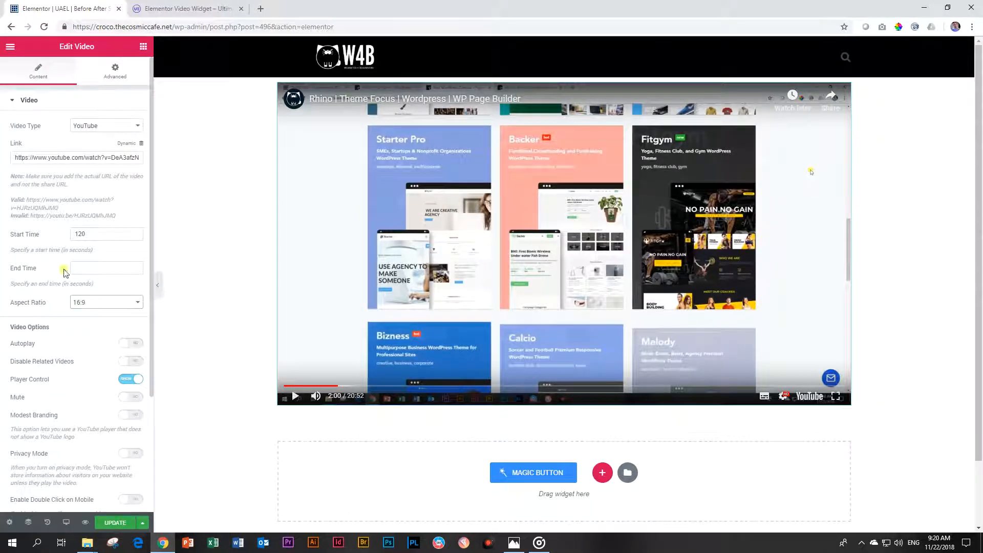
# Switch the video type to Vimeo to examine its options and return it to YouTube.
pyautogui.click(109, 131)
pyautogui.click(109, 142)
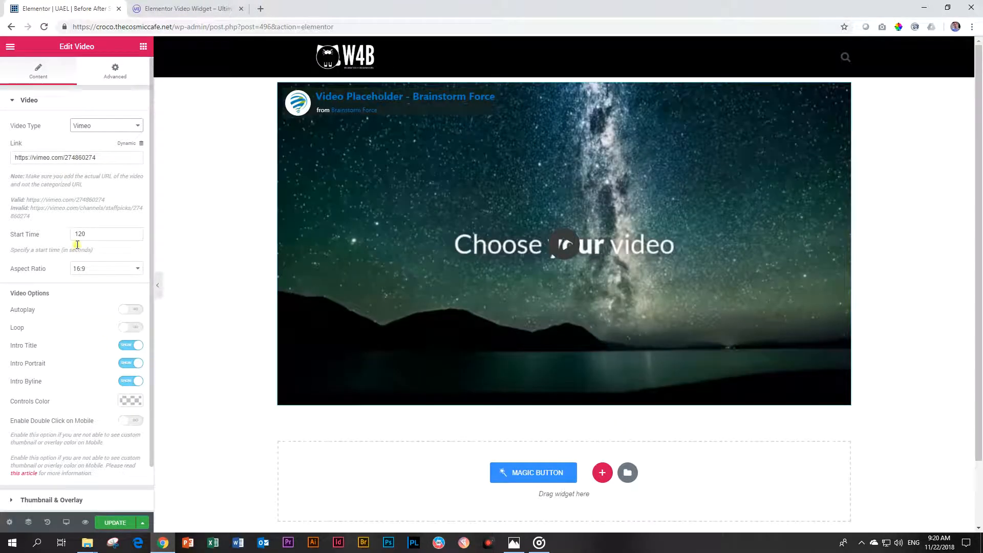
pyautogui.click(85, 127)
pyautogui.click(85, 137)
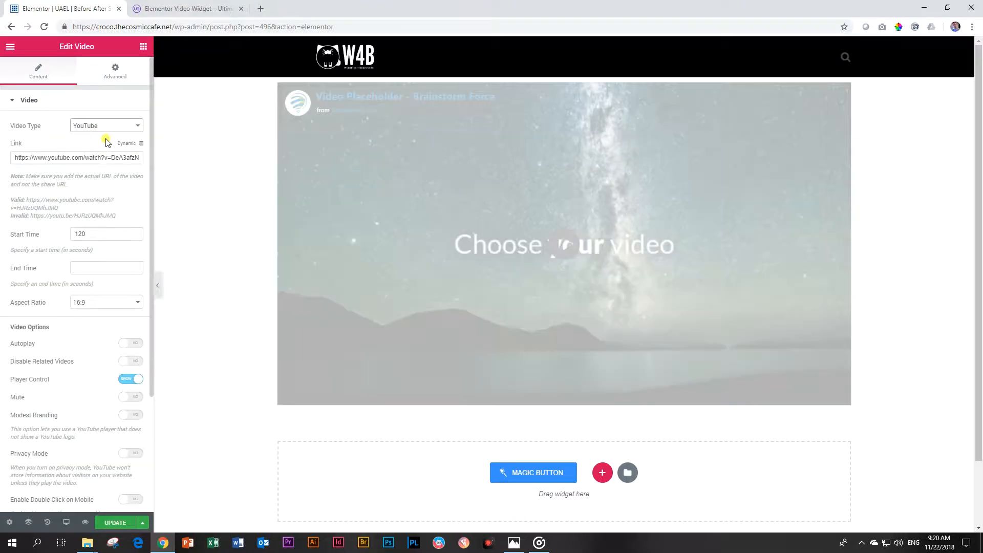
# Play the video from near its end with the sound muted to examine the related videos screen.
pyautogui.scroll(-3, 122, 227)
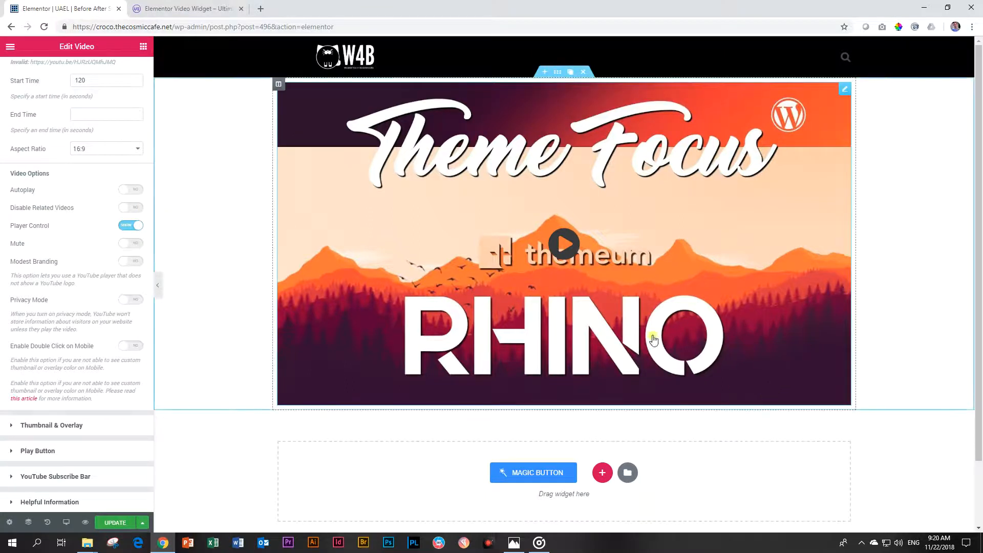
pyautogui.click(564, 241)
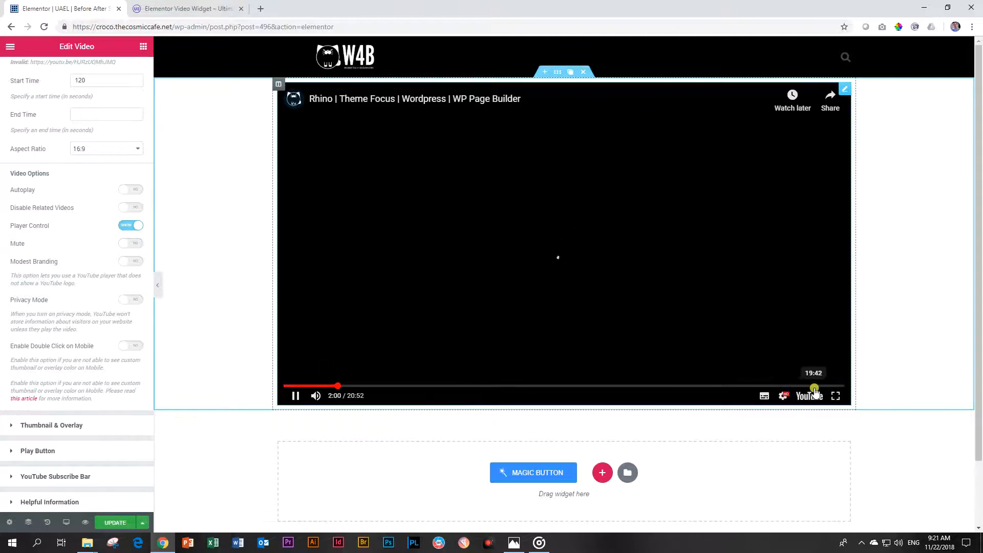
pyautogui.click(820, 387)
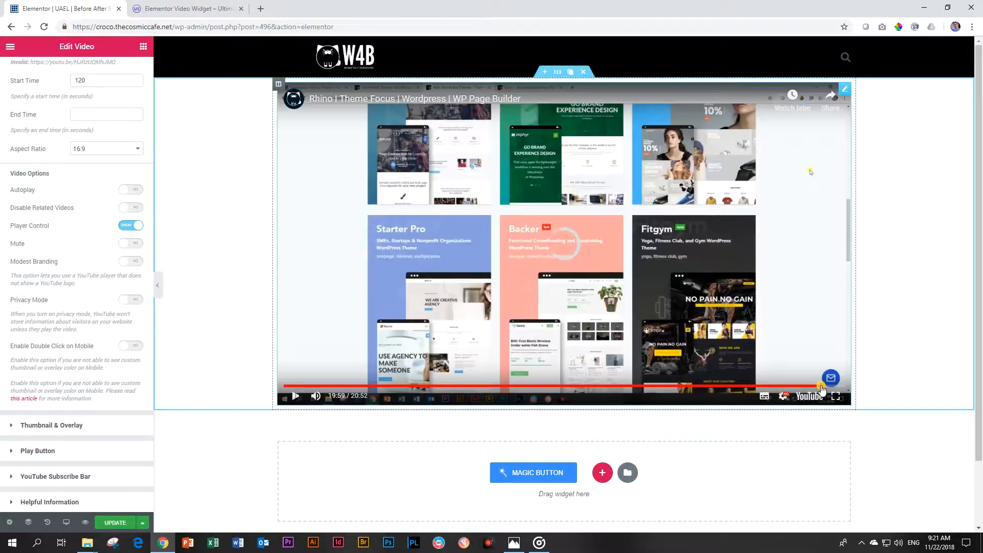
pyautogui.click(316, 397)
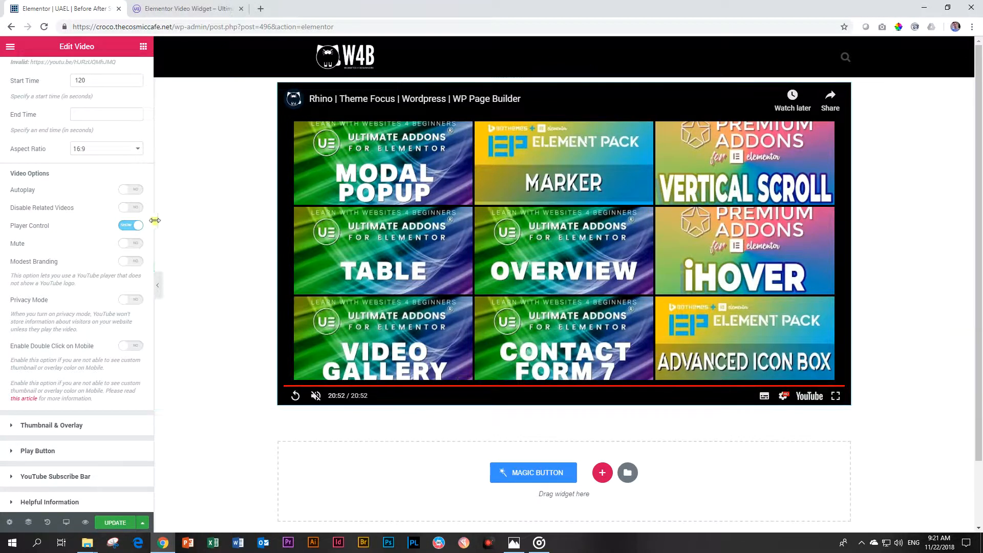
# Try hiding the player controls, then play and pause the video to check the effect.
pyautogui.click(128, 227)
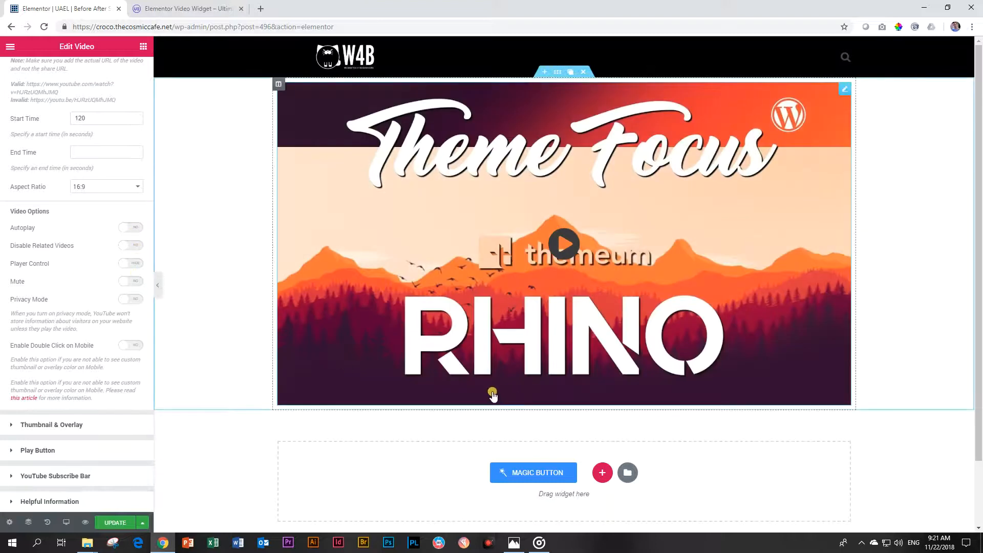
pyautogui.click(559, 242)
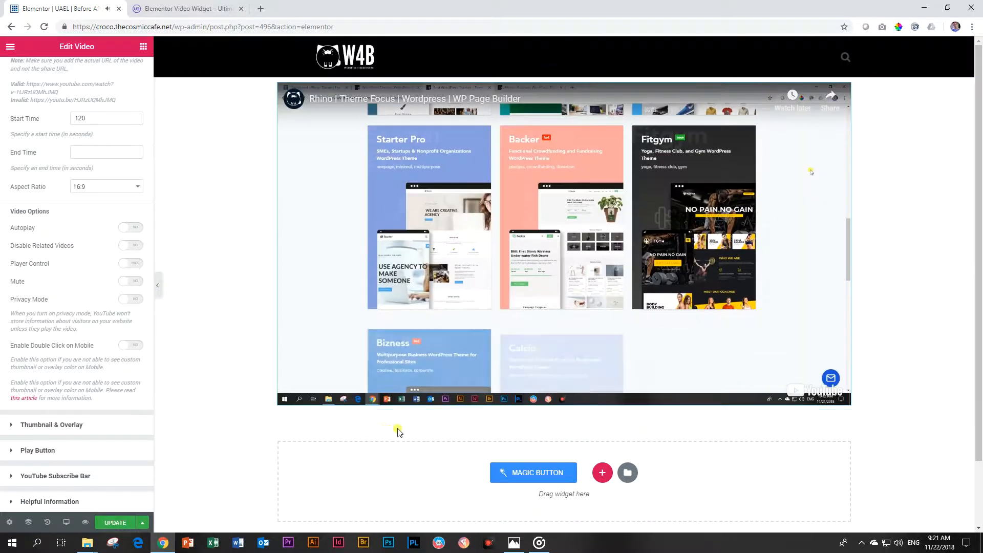
pyautogui.click(566, 256)
pyautogui.click(566, 256)
pyautogui.click(566, 256)
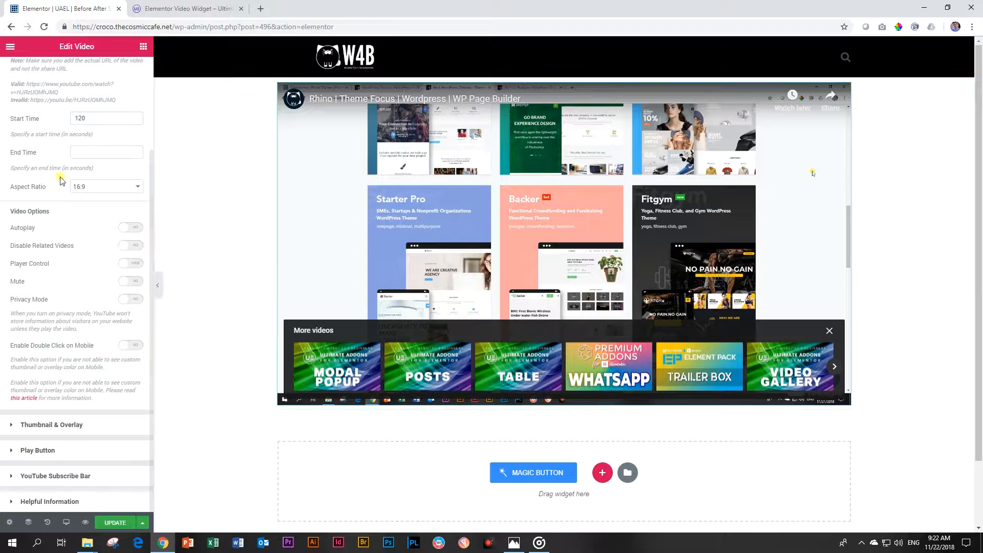
# Give the video thumbnail a semi-transparent red overlay colour using the dark red preset swatch.
pyautogui.scroll(3, 72, 228)
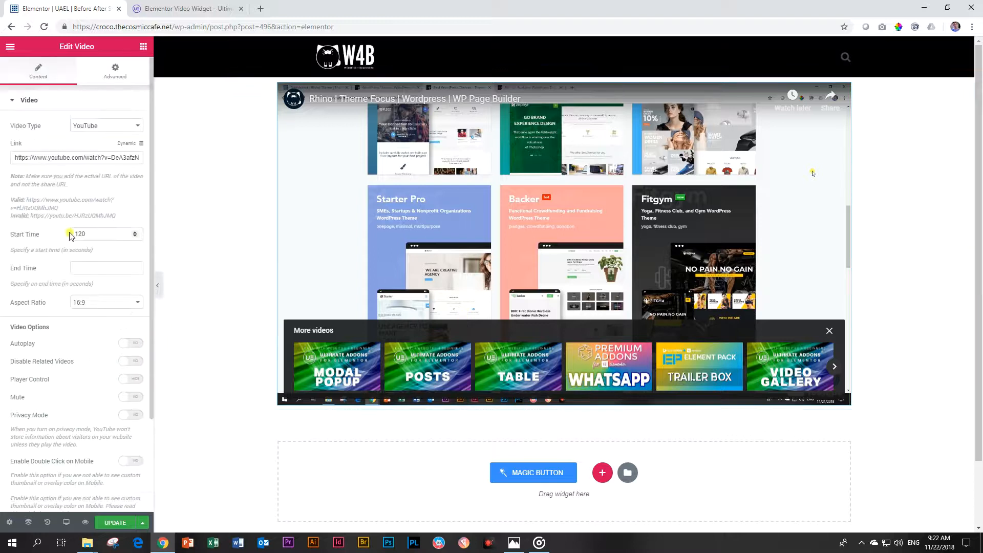
pyautogui.click(28, 101)
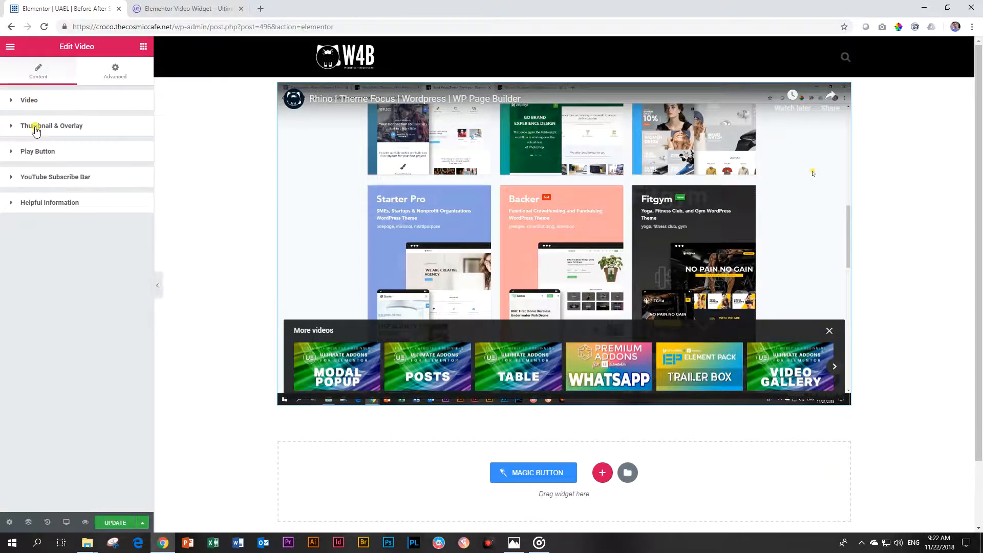
pyautogui.click(36, 128)
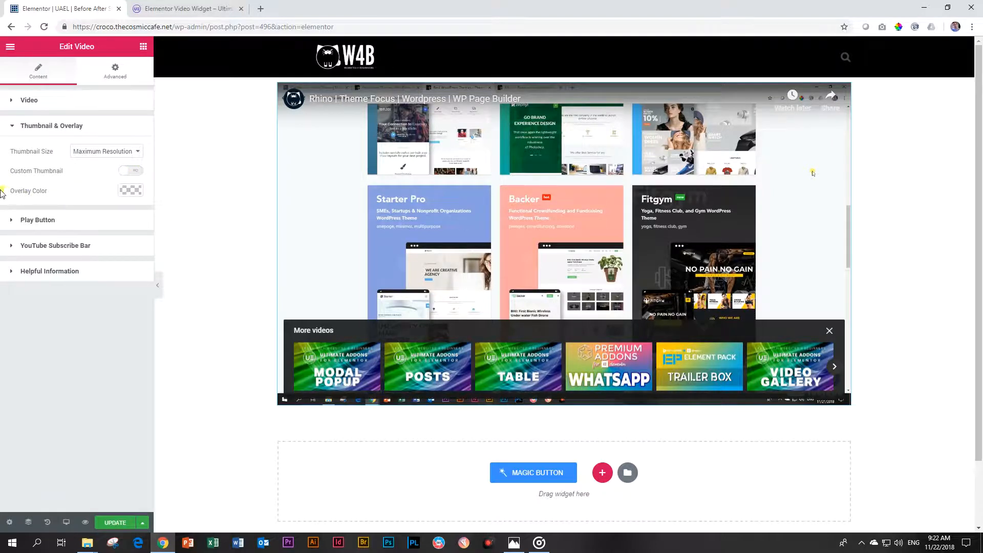
pyautogui.click(127, 193)
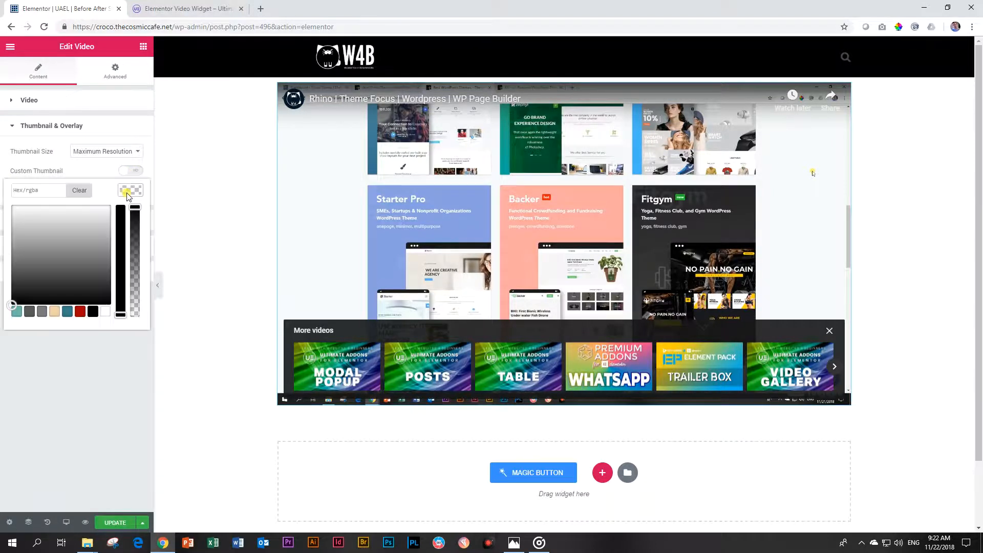
pyautogui.click(79, 312)
pyautogui.moveTo(138, 220); pyautogui.dragTo(135, 243)
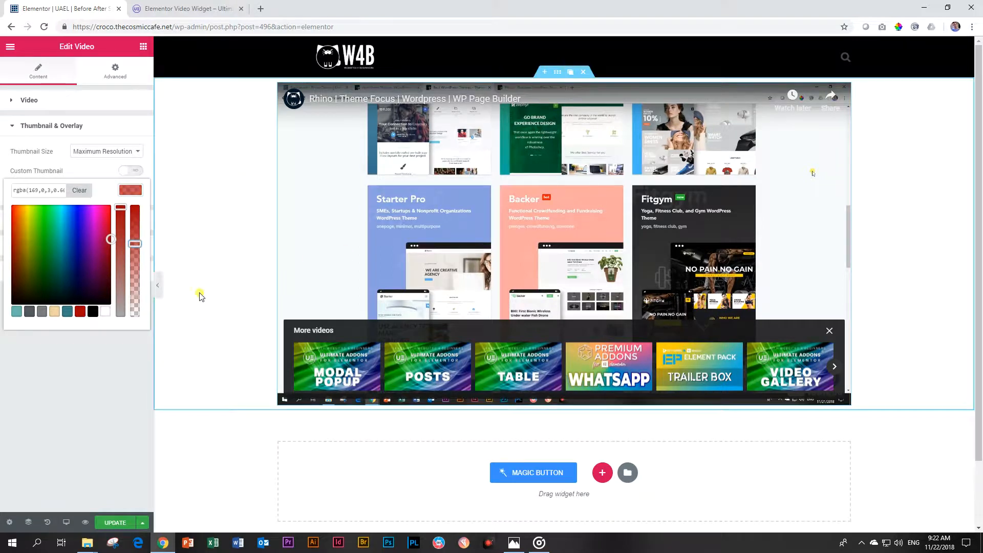
# Turn the player controls back on and lower the red thumbnail overlay's opacity to about 0.5.
pyautogui.click(21, 102)
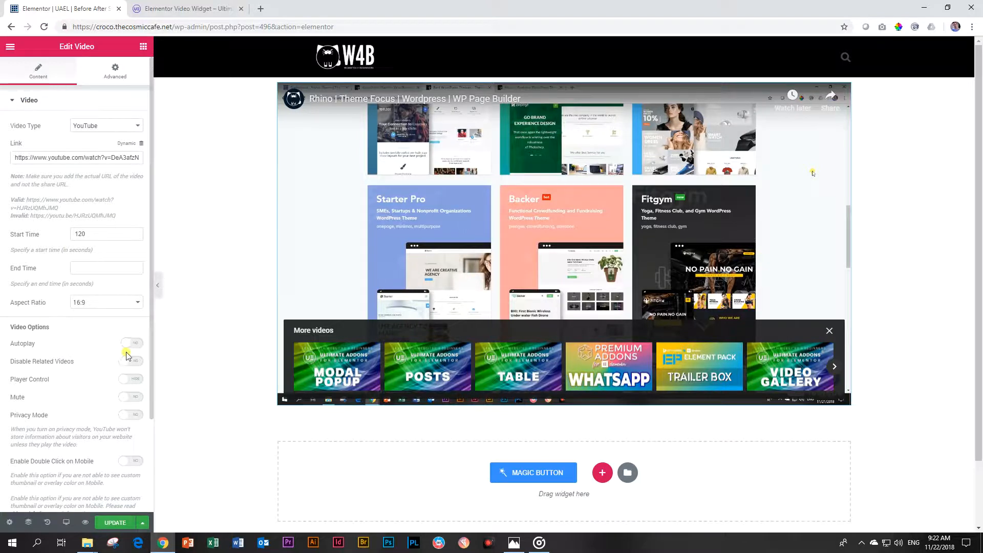
pyautogui.click(135, 380)
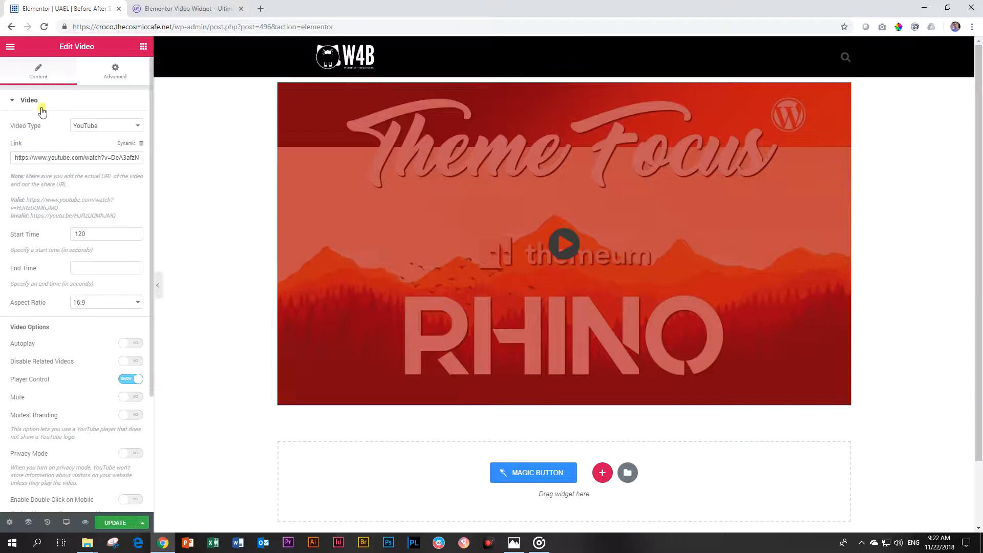
pyautogui.click(40, 105)
pyautogui.click(33, 131)
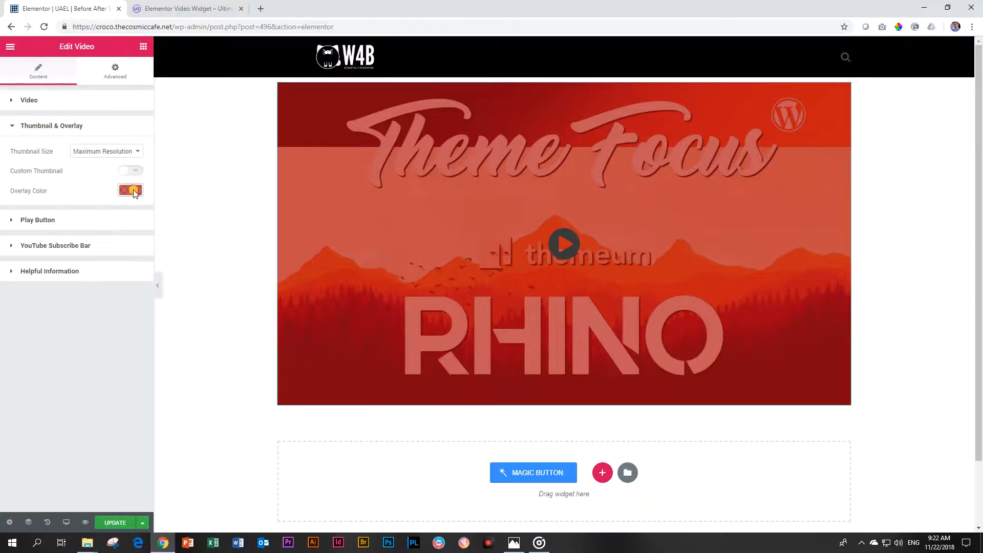
pyautogui.click(130, 210)
pyautogui.moveTo(137, 245); pyautogui.dragTo(136, 261)
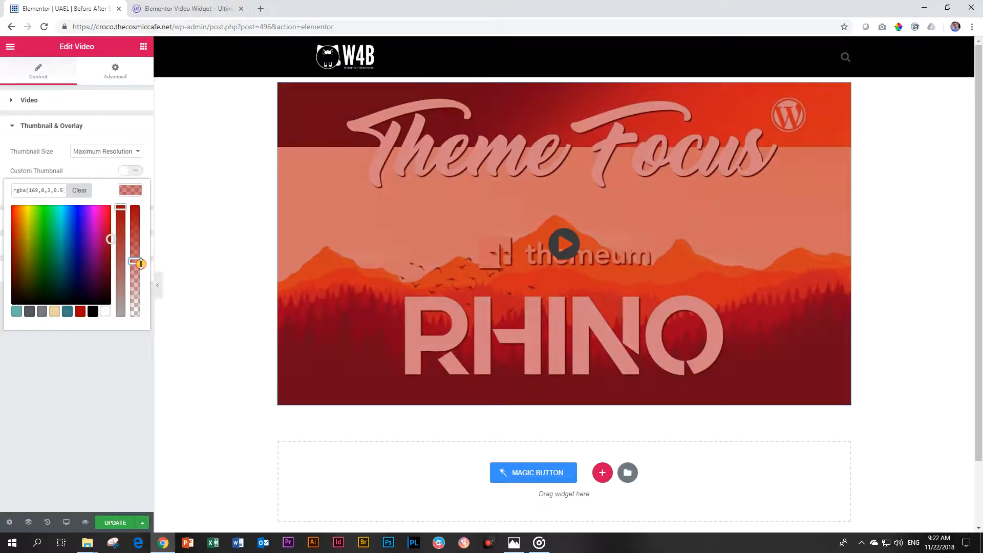
pyautogui.click(43, 127)
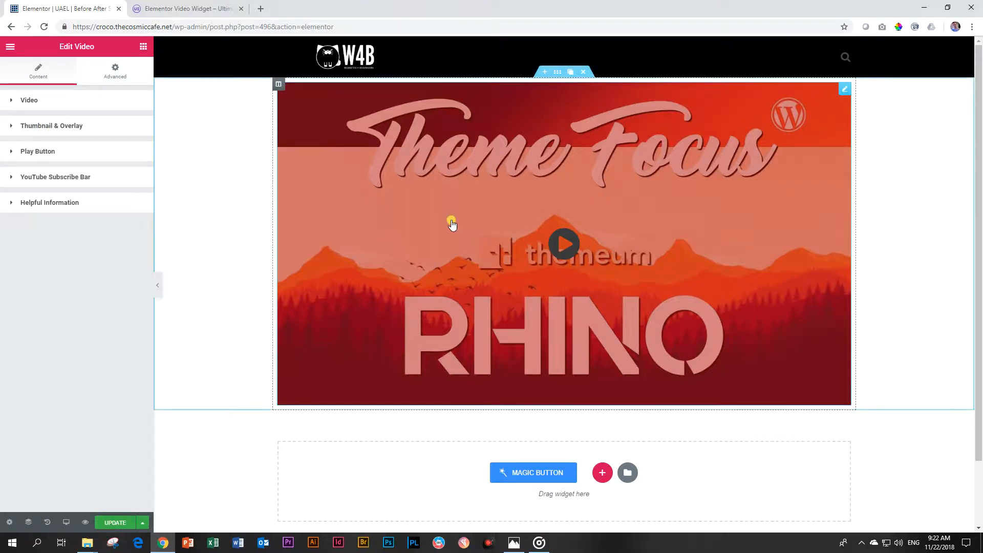
# Try the default image style for the play button and switch it back to the icon style.
pyautogui.click(62, 158)
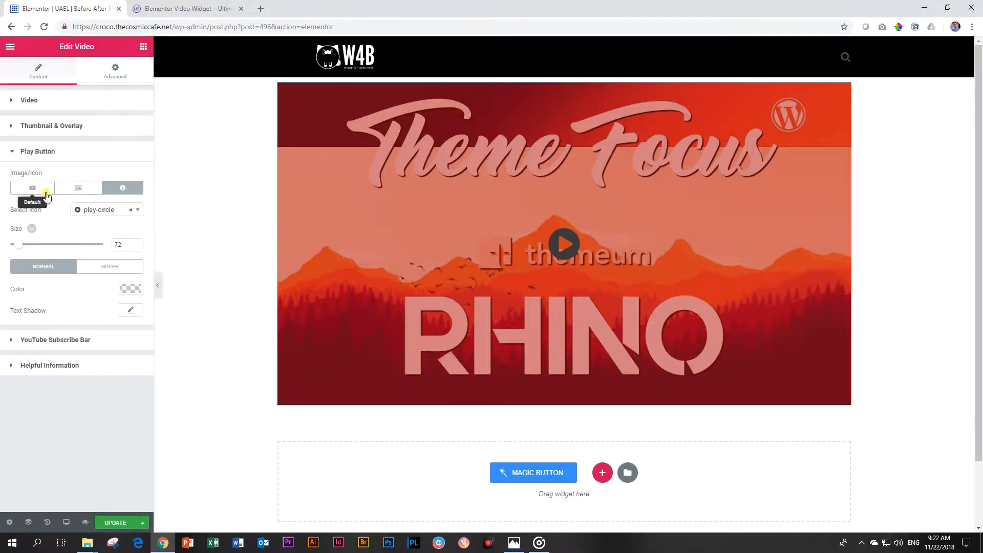
pyautogui.click(38, 190)
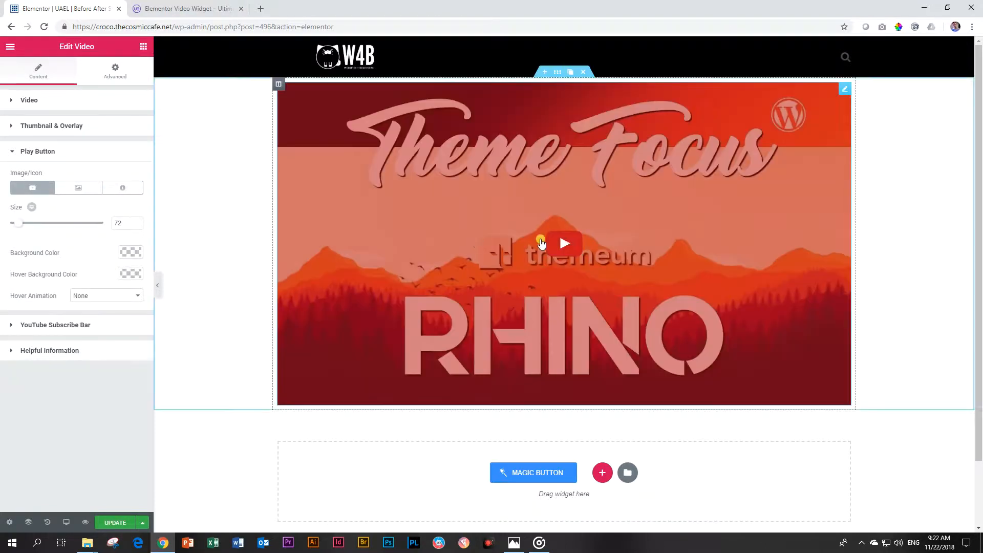
pyautogui.click(123, 188)
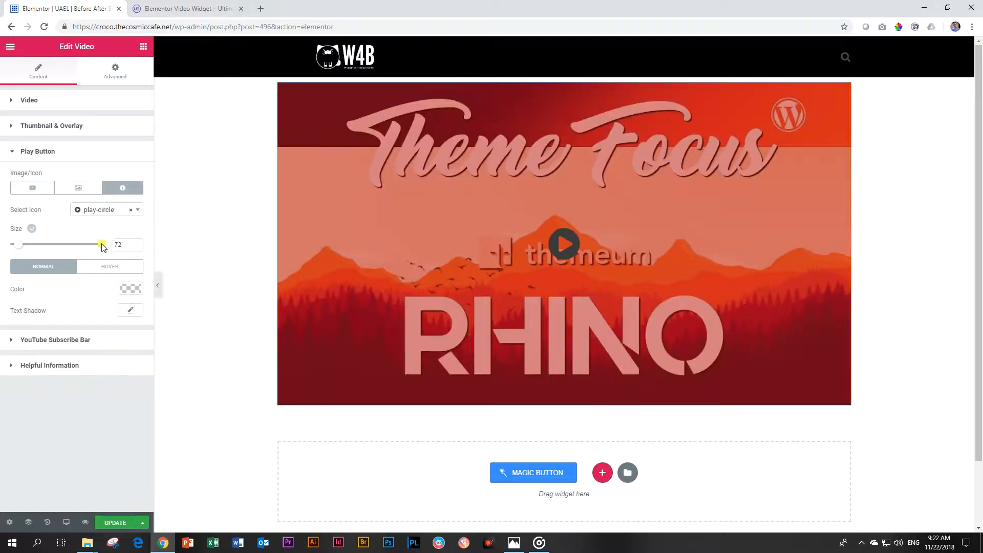
# Set the play icon's normal colour to white (#ffffff) and its size to 182.
pyautogui.click(129, 290)
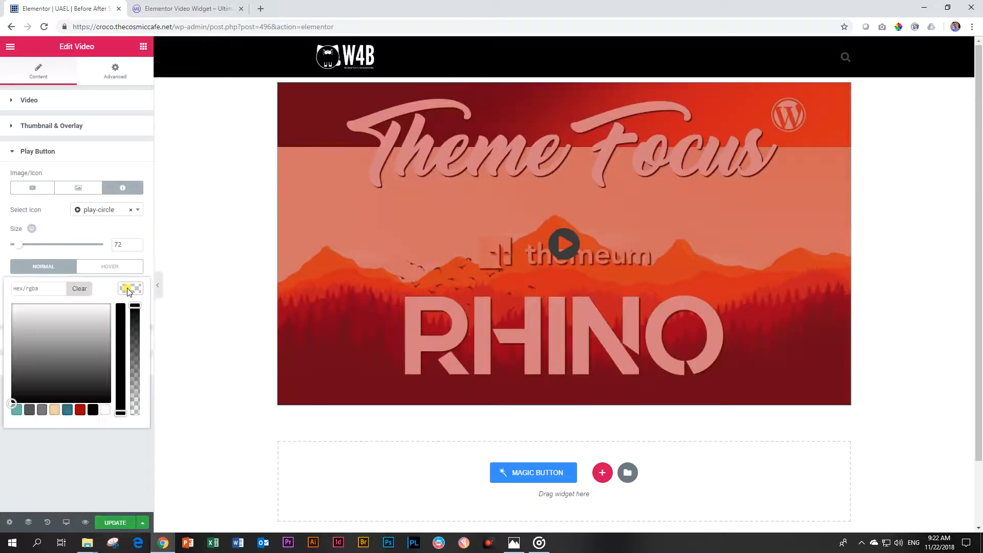
pyautogui.click(105, 410)
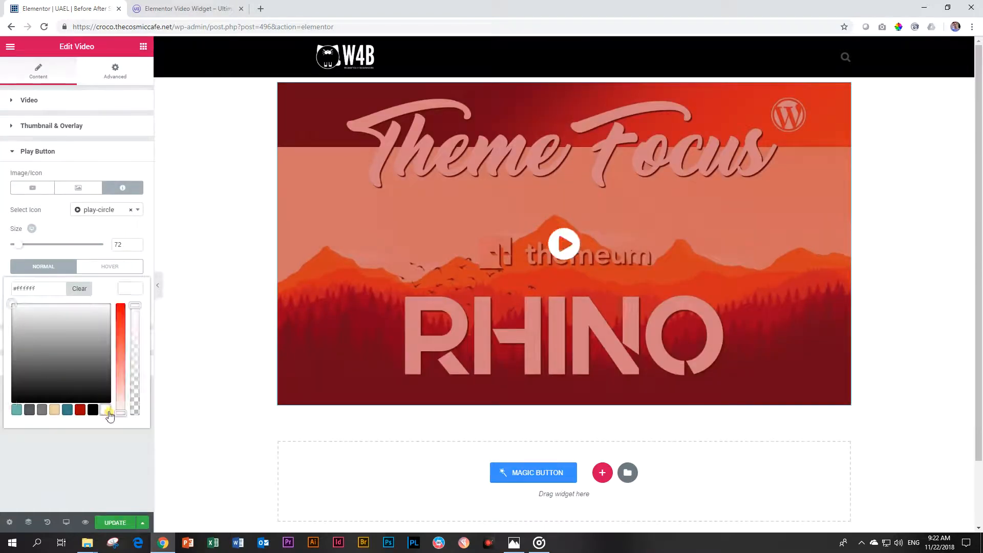
pyautogui.click(131, 288)
pyautogui.moveTo(20, 245)
pyautogui.mouseDown()
pyautogui.moveTo(61, 247)
pyautogui.moveTo(33, 245)
pyautogui.mouseUp()
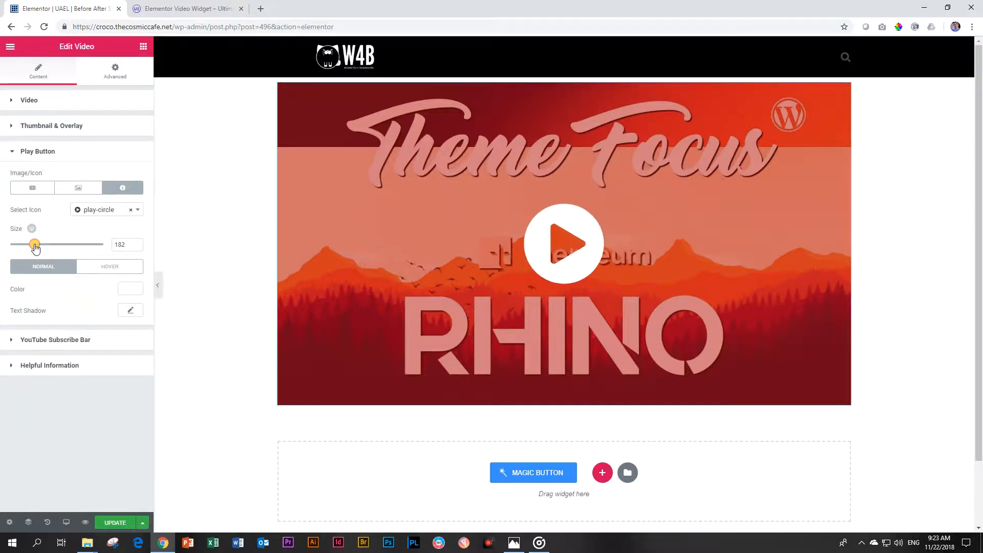
# Give the play icon a text shadow with a horizontal offset of 7 and a vertical offset of 9.
pyautogui.click(128, 311)
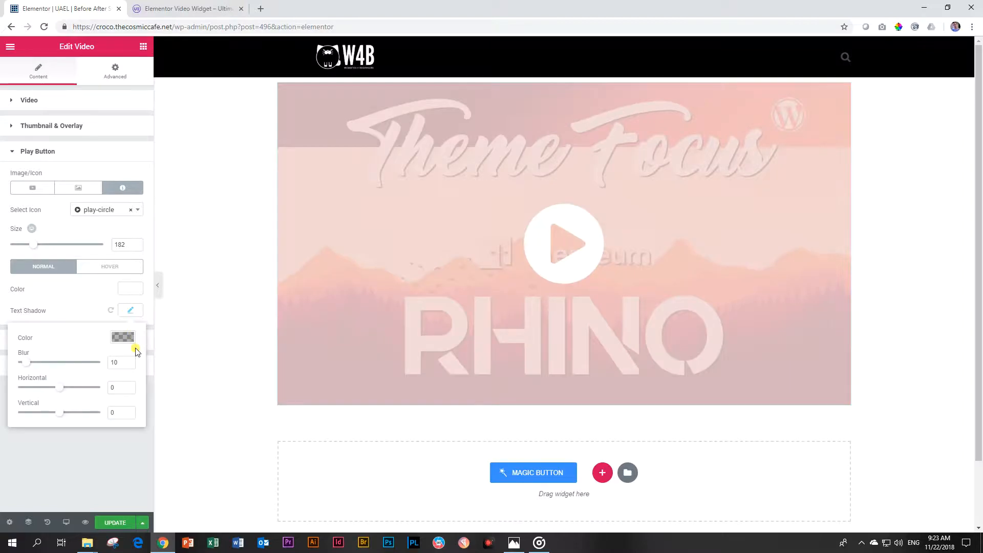
pyautogui.moveTo(59, 388); pyautogui.dragTo(63, 413)
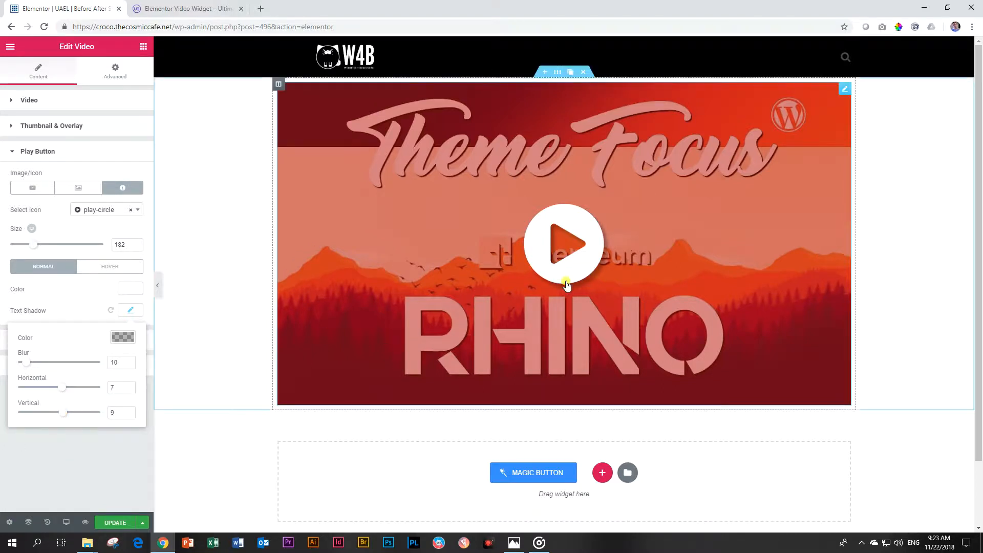
pyautogui.click(123, 337)
pyautogui.click(132, 337)
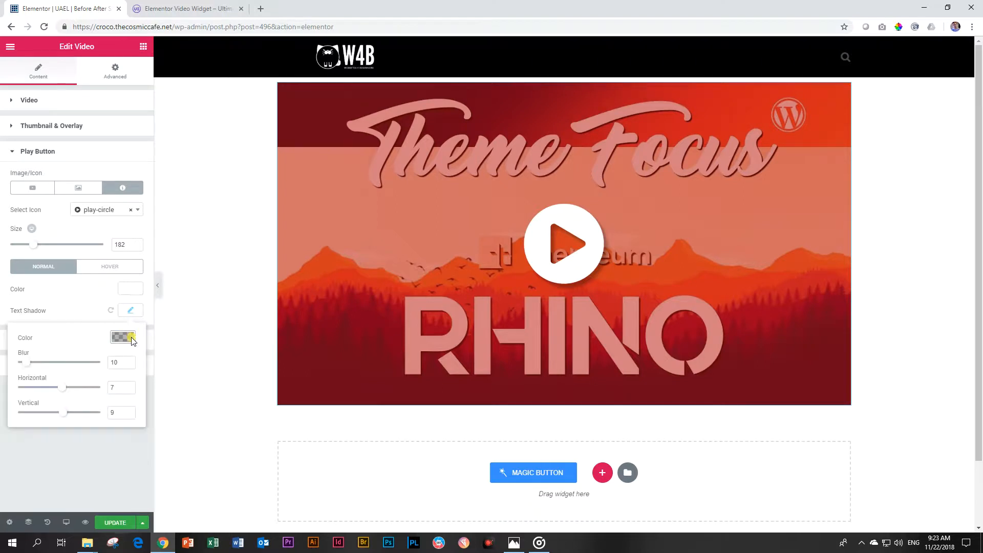
pyautogui.click(23, 153)
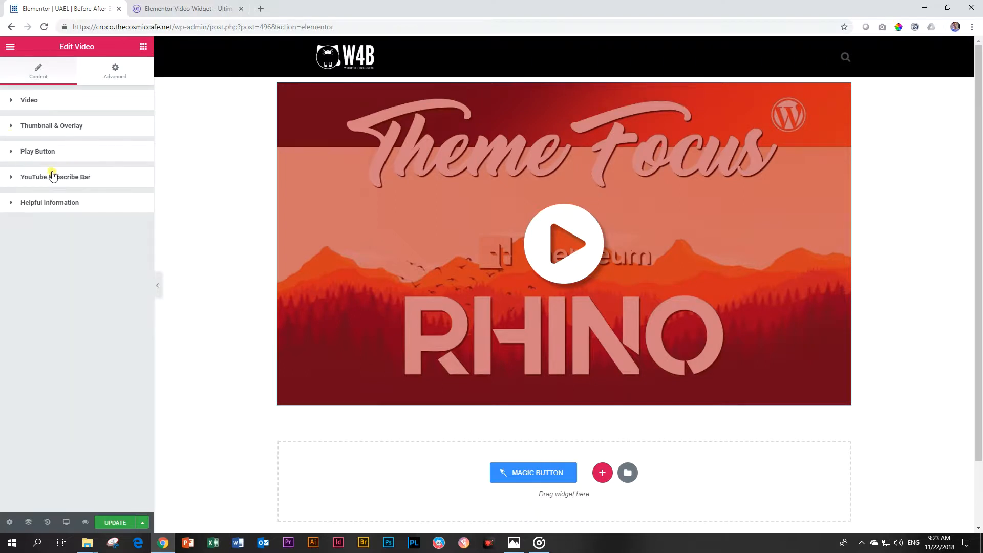
# Enable the YouTube subscribe bar beneath the video.
pyautogui.click(24, 178)
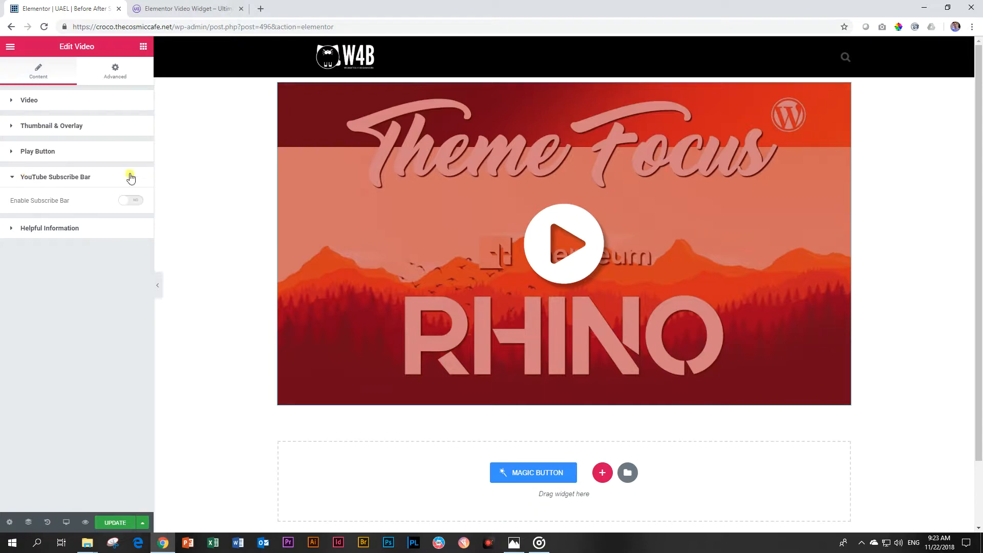
pyautogui.click(134, 202)
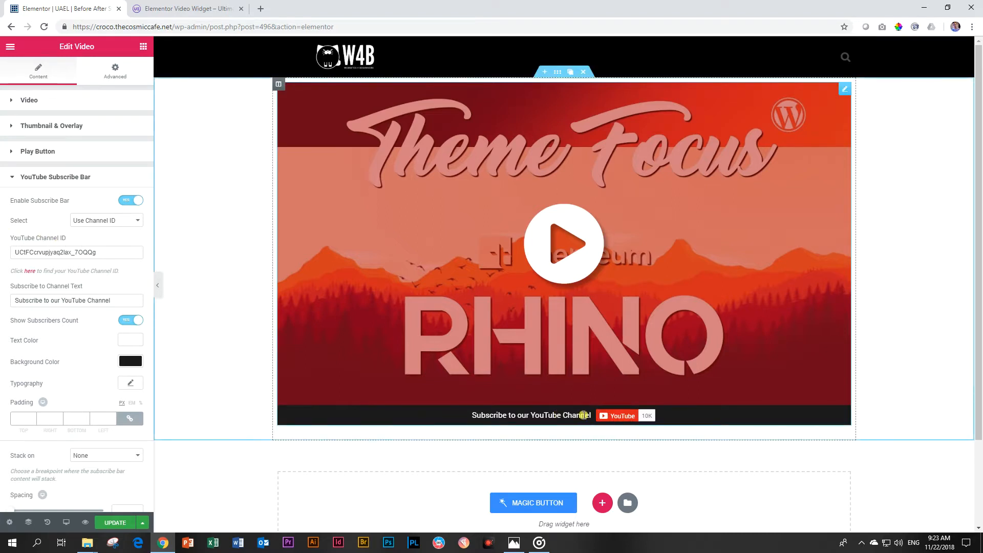
pyautogui.click(28, 178)
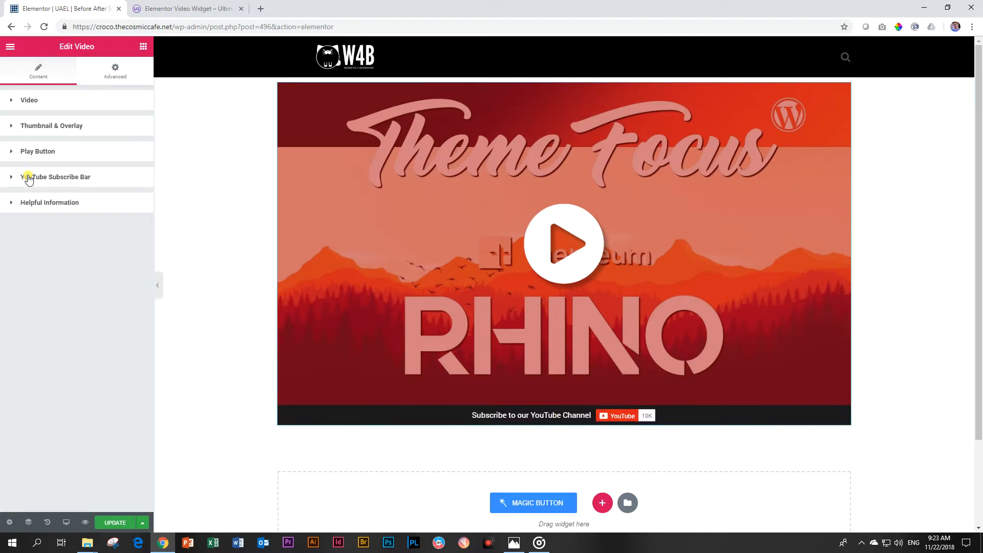